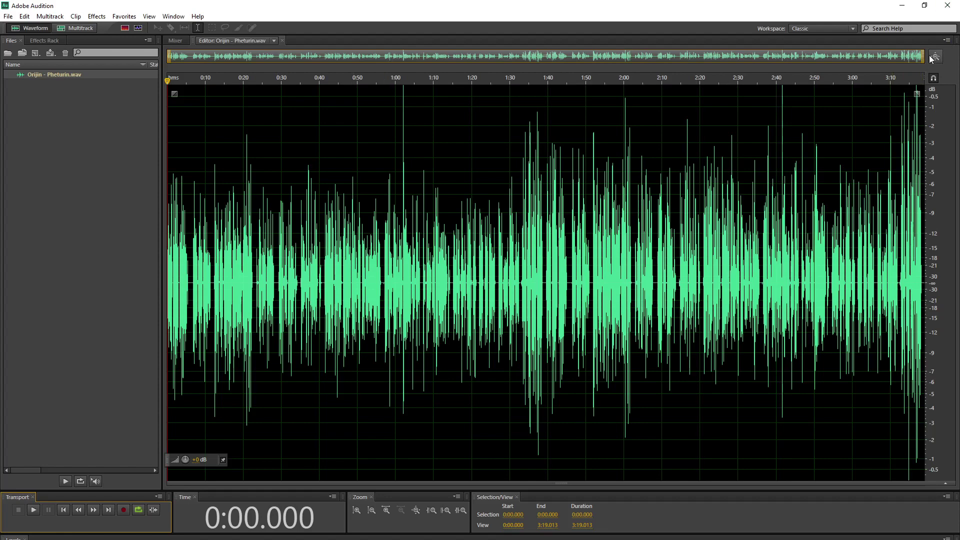
Examine the waveform of the Pheturin recording and the contents of the PLAYER and PHETURIN folders.
drag(922, 57, 479, 61)
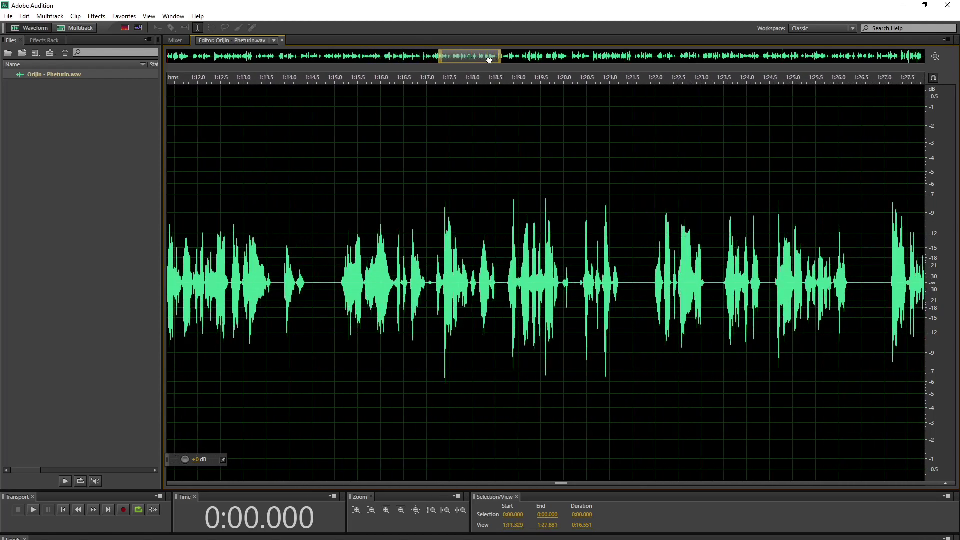
drag(489, 58, 649, 78)
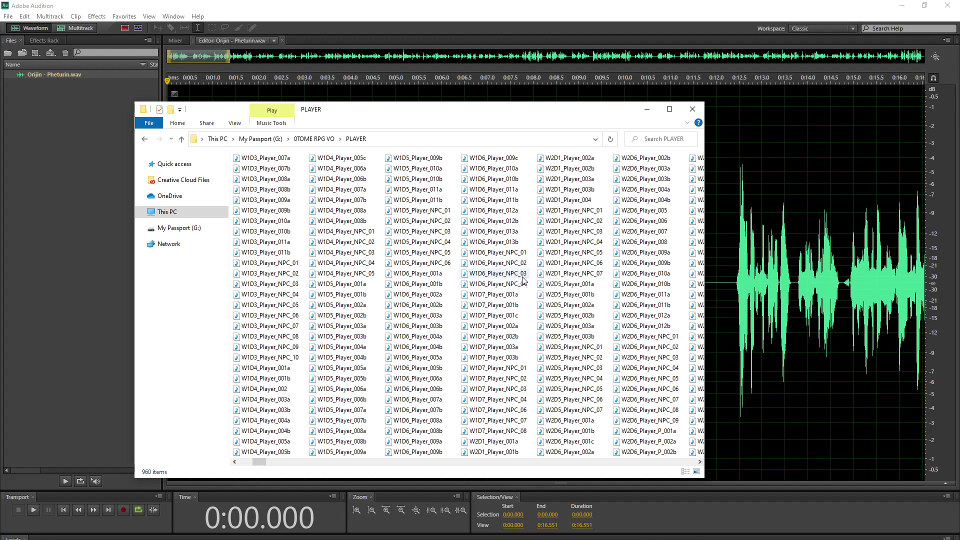
scroll(523, 279, right, 3)
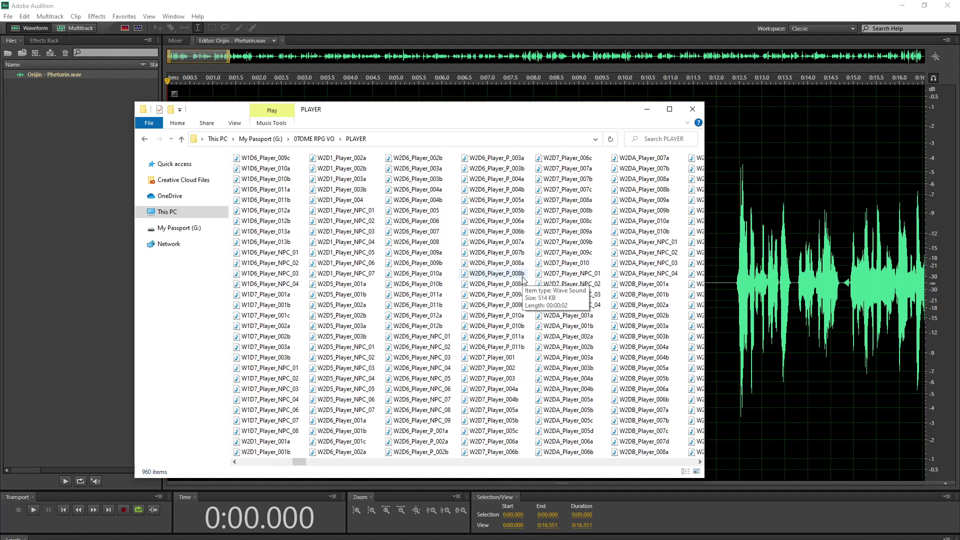
scroll(530, 283, right, 1)
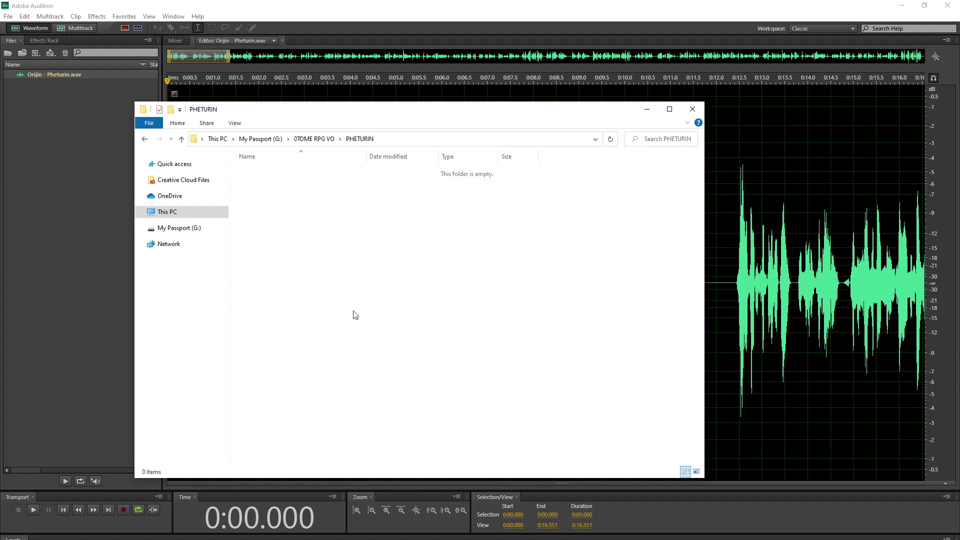
click(281, 5)
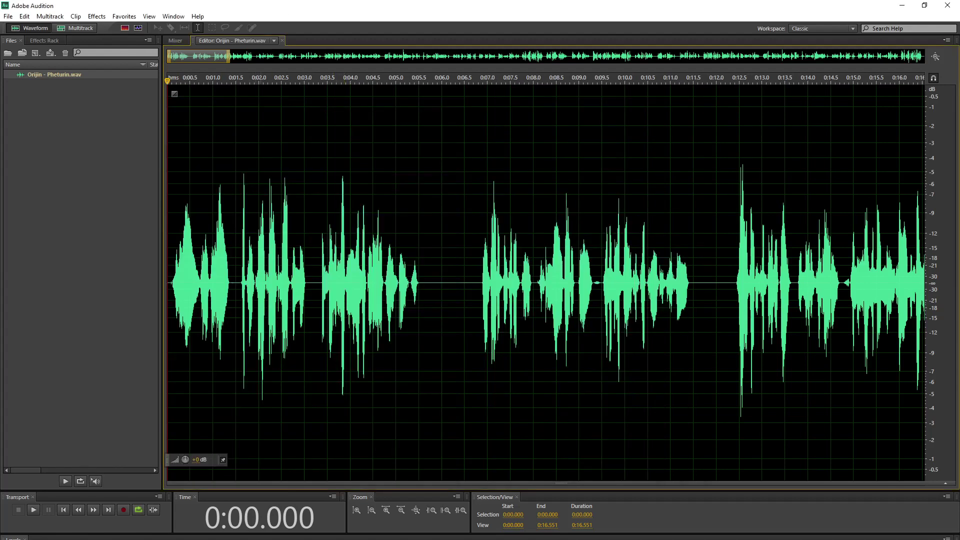
scroll(239, 65, down, 8)
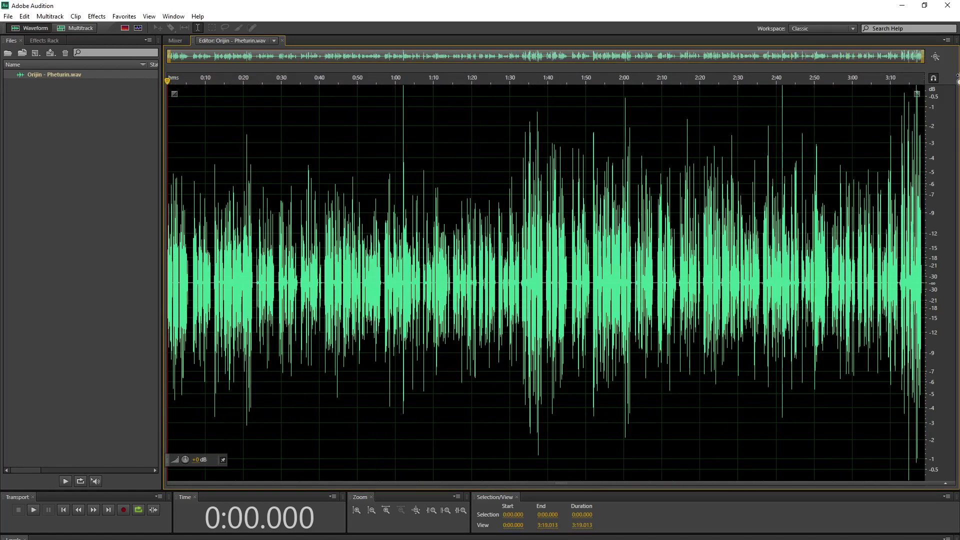
scroll(539, 76, up, 9)
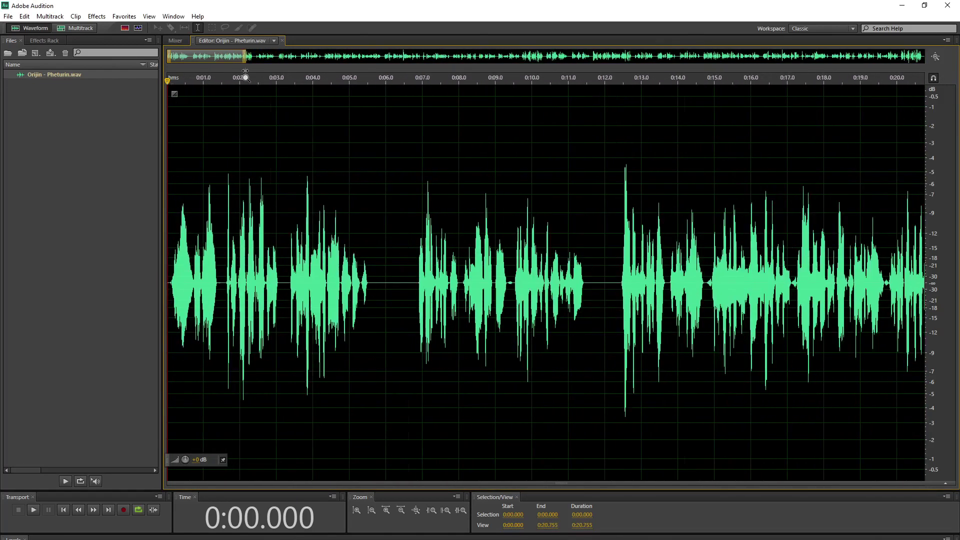
scroll(209, 78, down, 2)
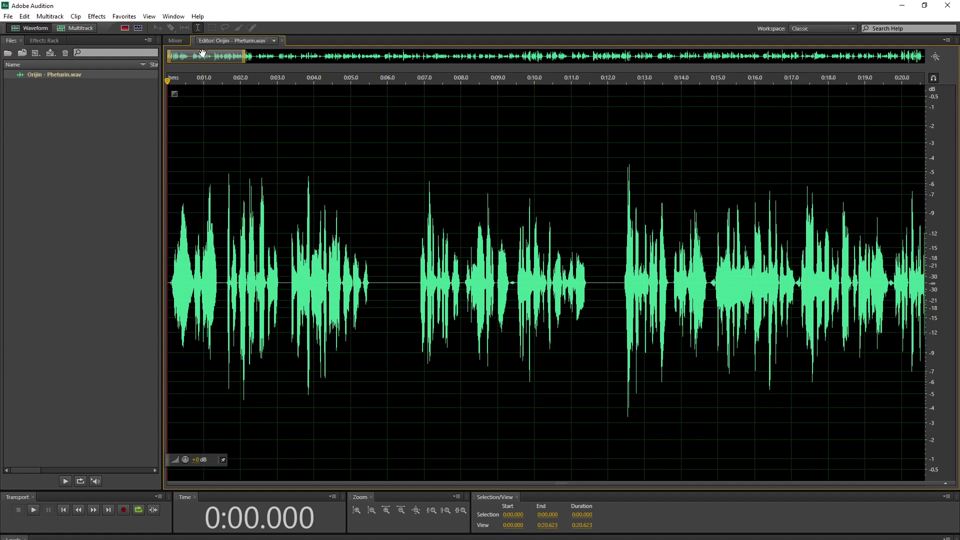
drag(202, 54, 413, 77)
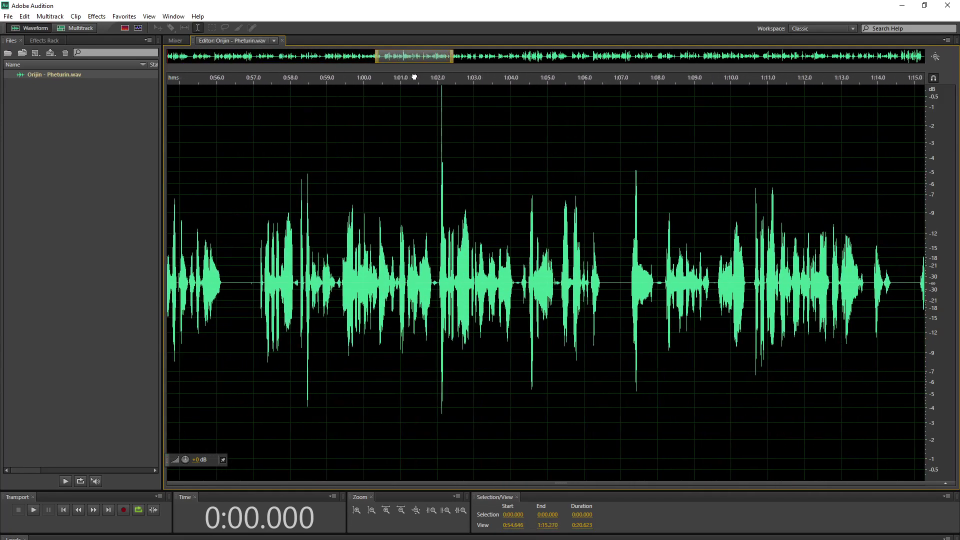
key(Home)
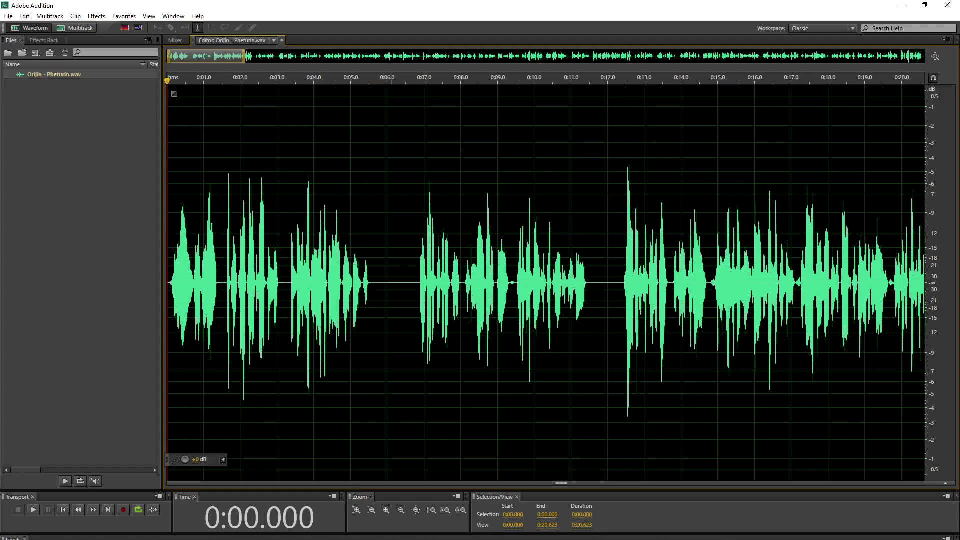
click(327, 250)
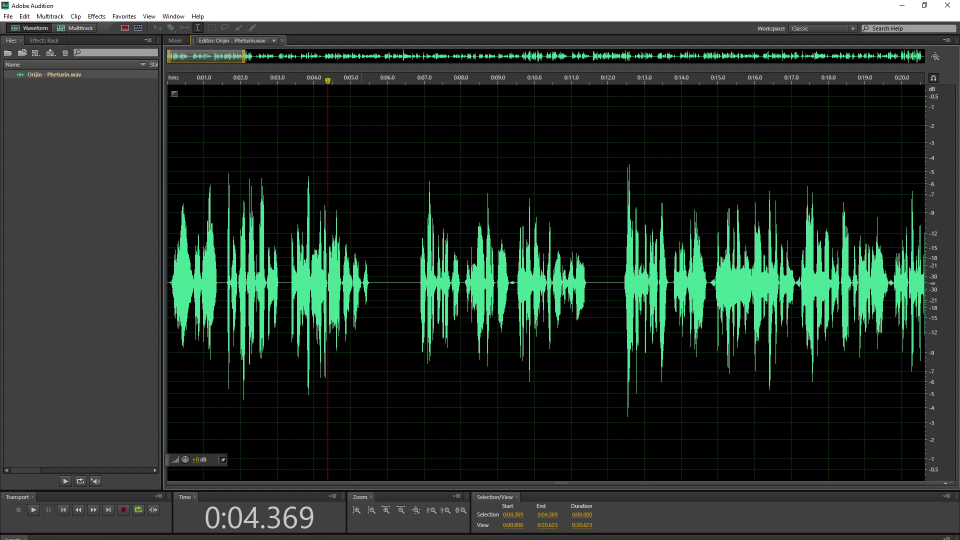
Apply Dynamics Processing with the custom "Magic" preset to the entire recording.
key(ctrl+a)
key(backslash)
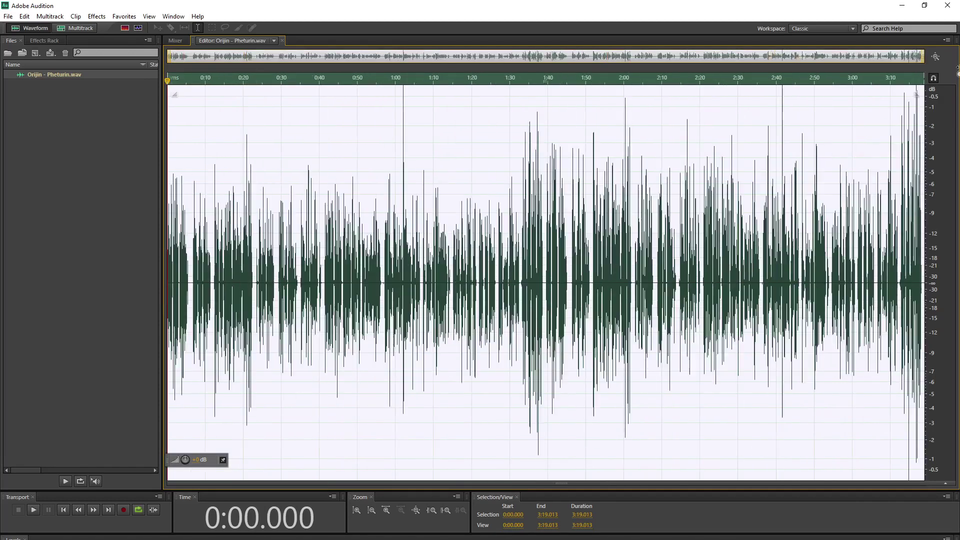
click(96, 16)
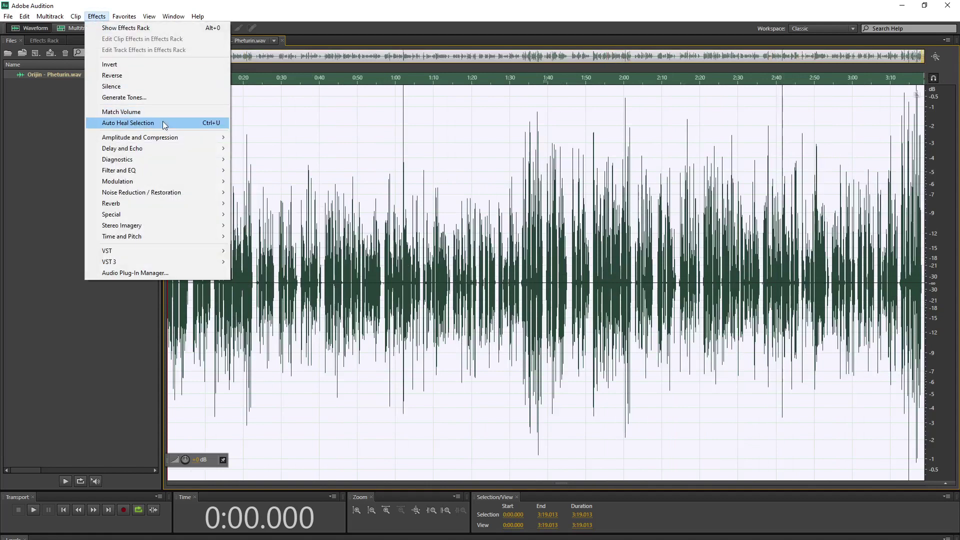
mouse_move(165, 139)
click(272, 171)
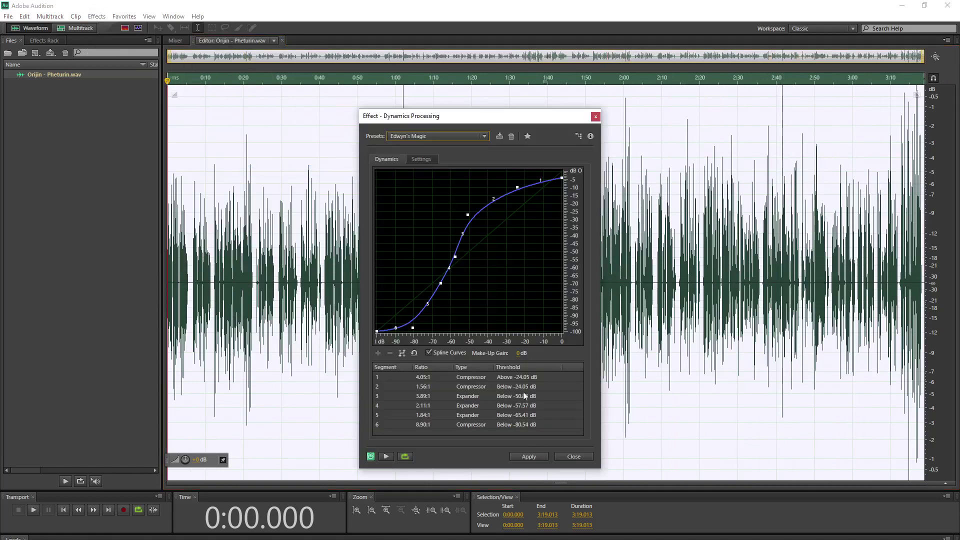
click(528, 456)
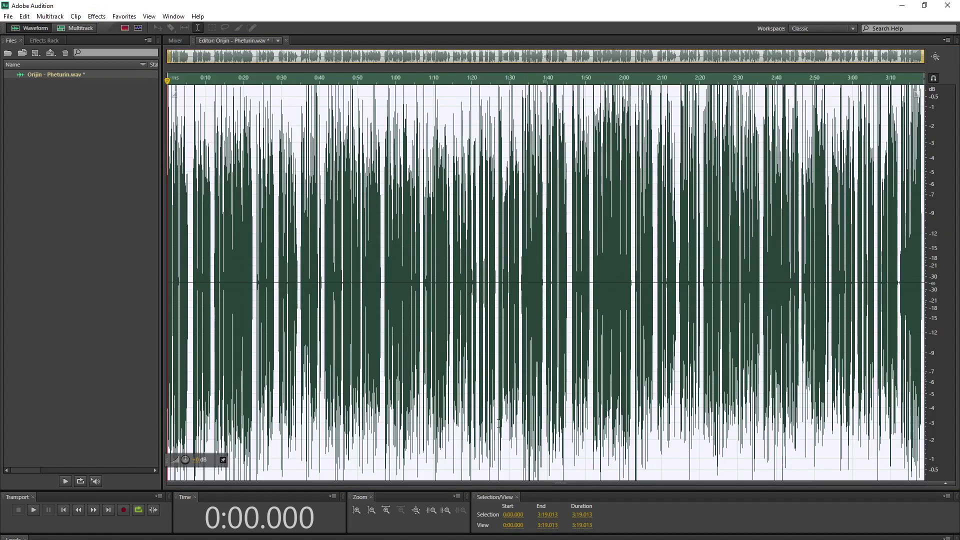
Apply the 30-band Graphic Equalizer with the custom "OTHER Magic" preset and -2 dB master gain to the whole recording.
click(100, 18)
mouse_move(174, 170)
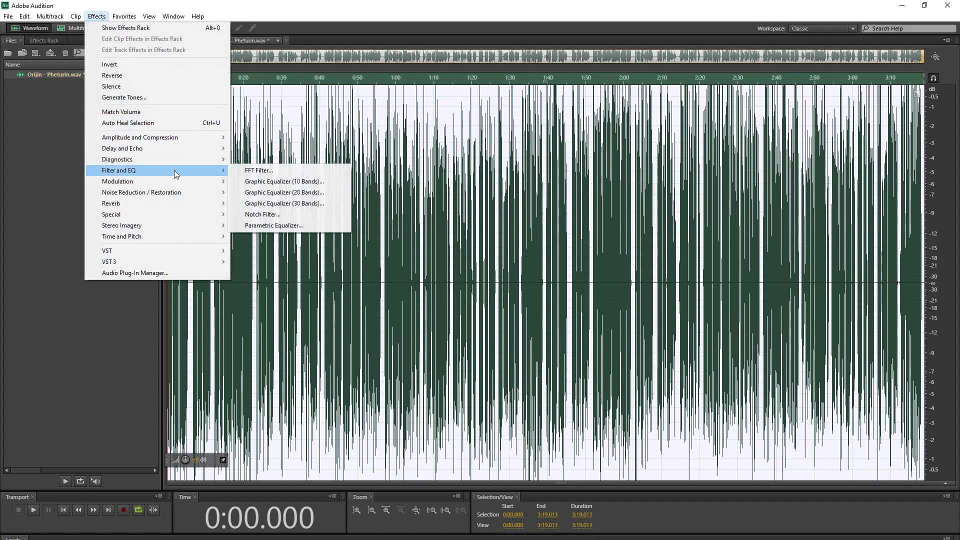
click(303, 203)
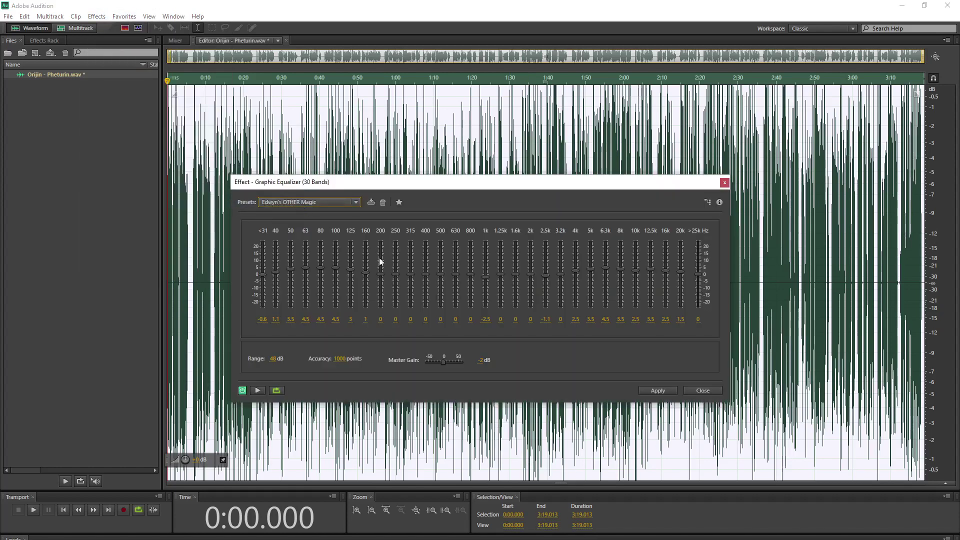
click(657, 390)
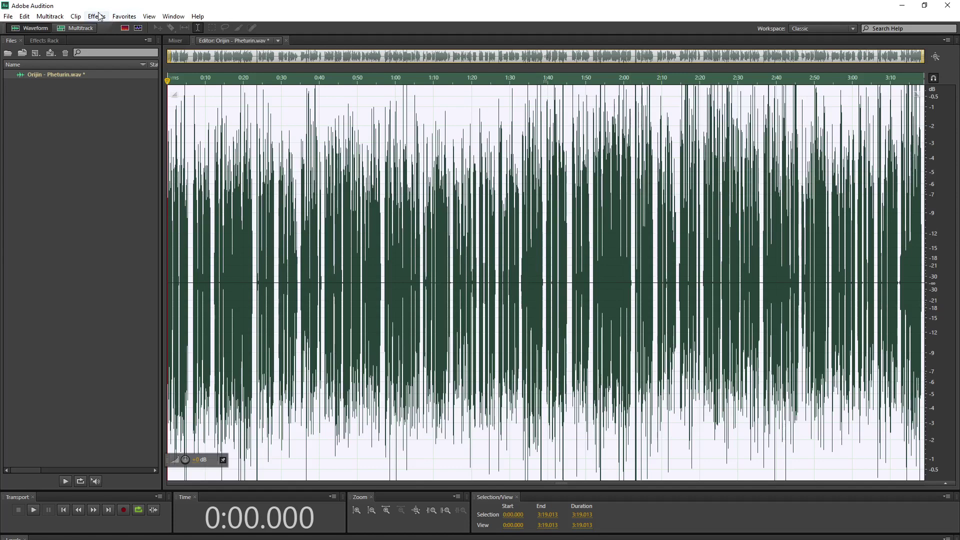
Apply the Hard Limiter to the whole recording with -1.0 dB maximum amplitude, 4.0 dB input boost, 7 ms look-ahead and 100 ms release.
click(97, 16)
mouse_move(175, 138)
click(270, 181)
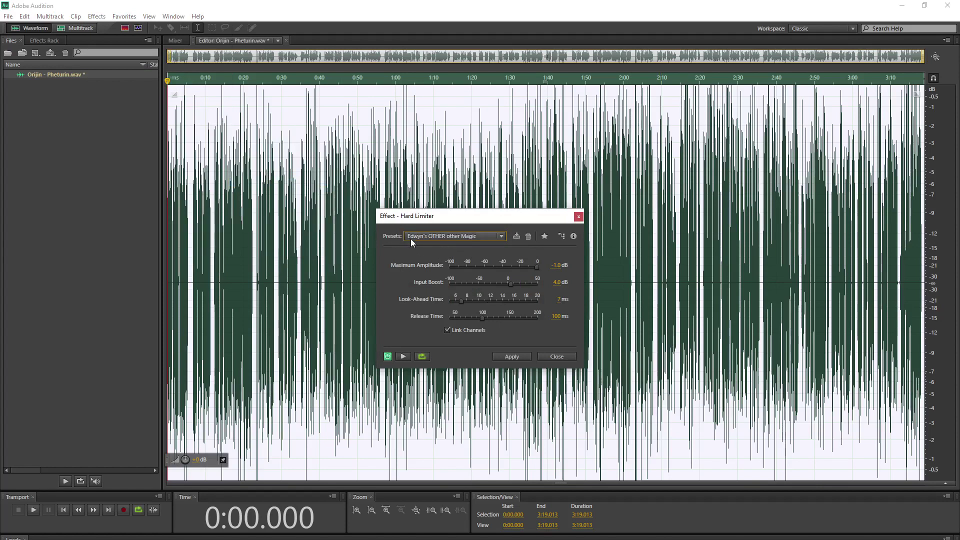
click(520, 356)
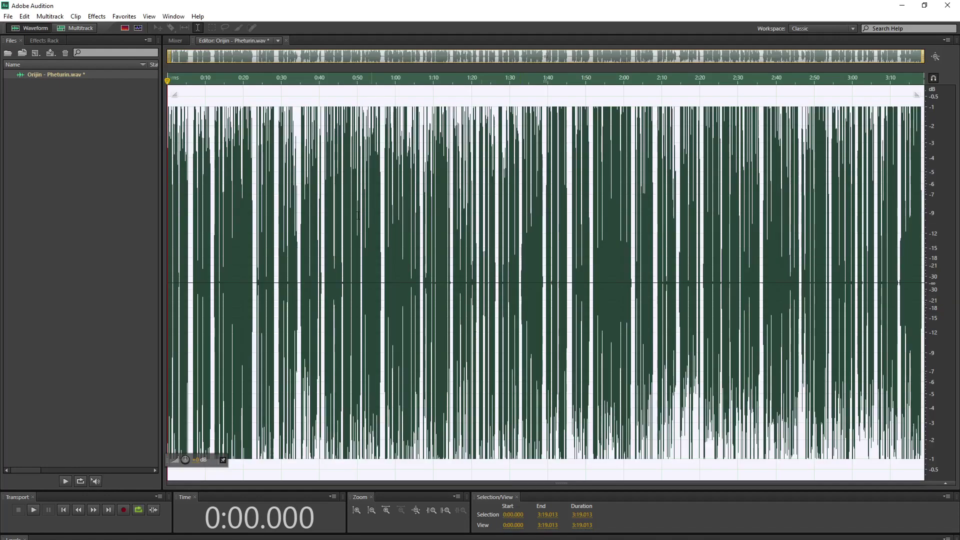
Play the first lines of the processed recording from the beginning to check the sound.
drag(923, 56, 230, 55)
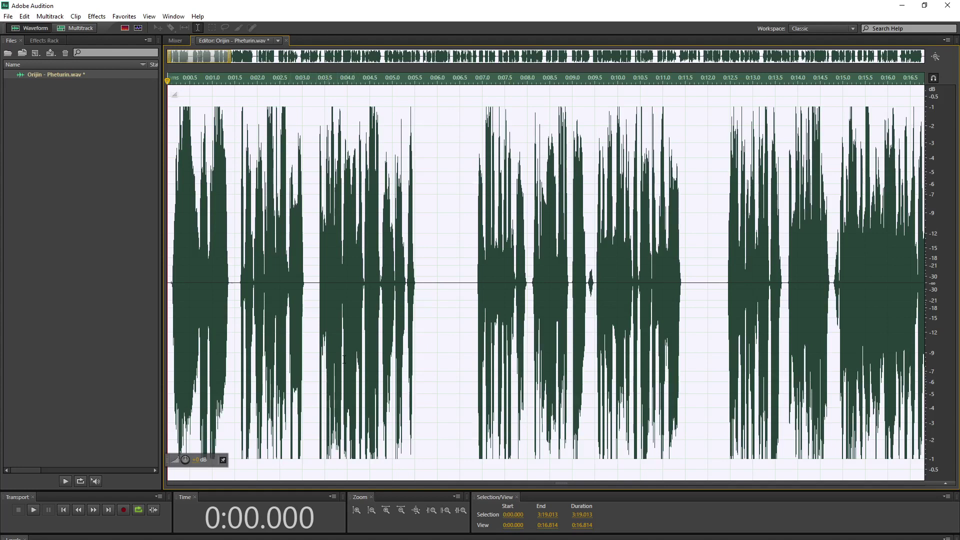
click(454, 251)
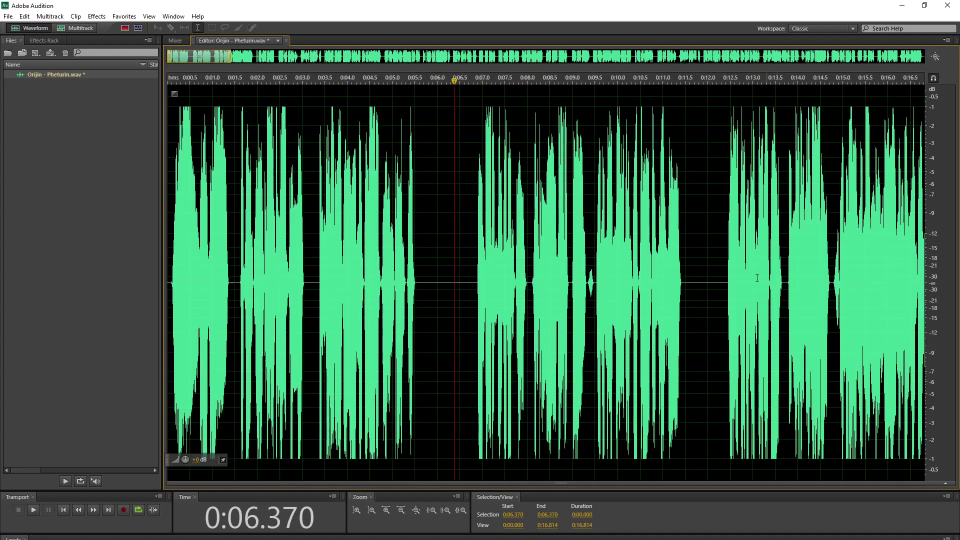
click(64, 509)
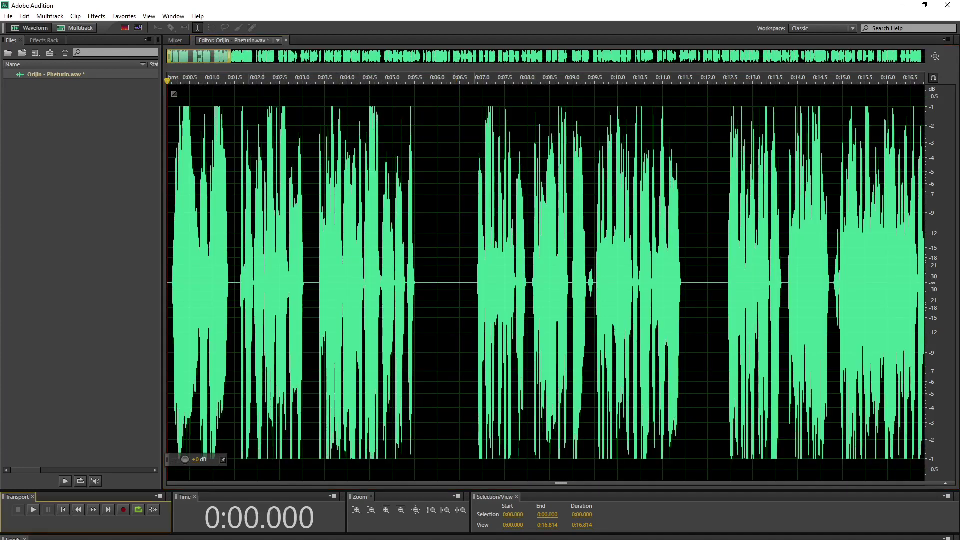
key(space)
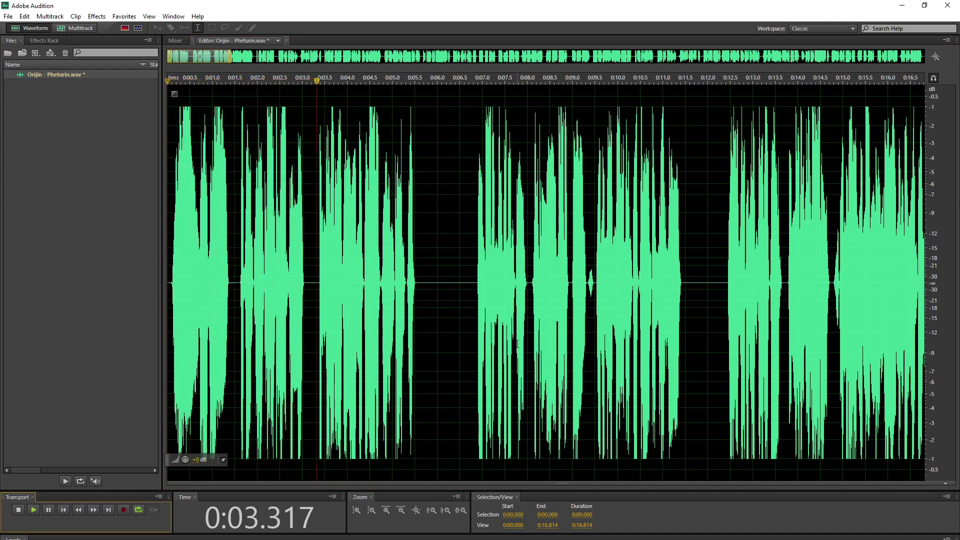
click(475, 280)
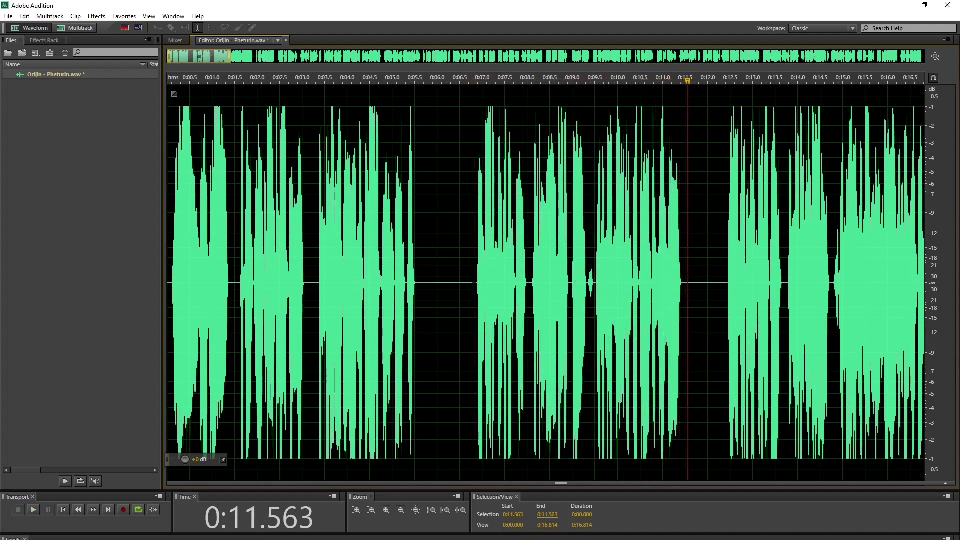
key(space)
click(474, 280)
Apply the Flanger effect with the TC-Villagers preset to the entire recording and slightly reduce its overall volume.
key(ctrl+a)
click(96, 17)
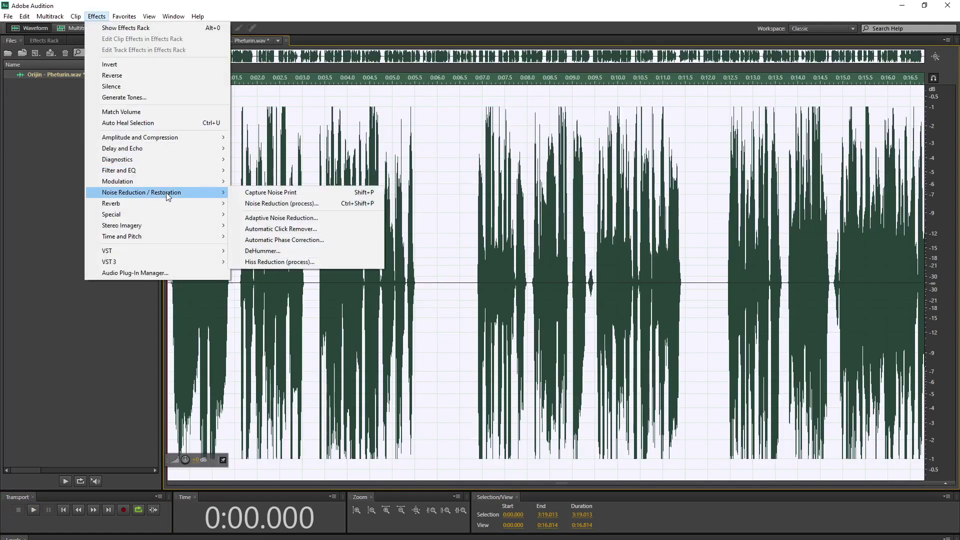
mouse_move(166, 182)
click(266, 205)
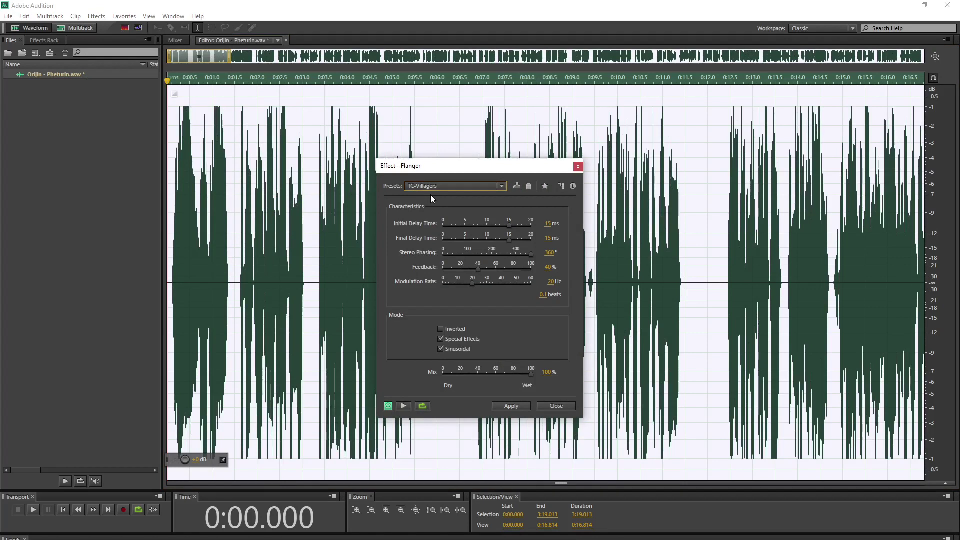
click(514, 405)
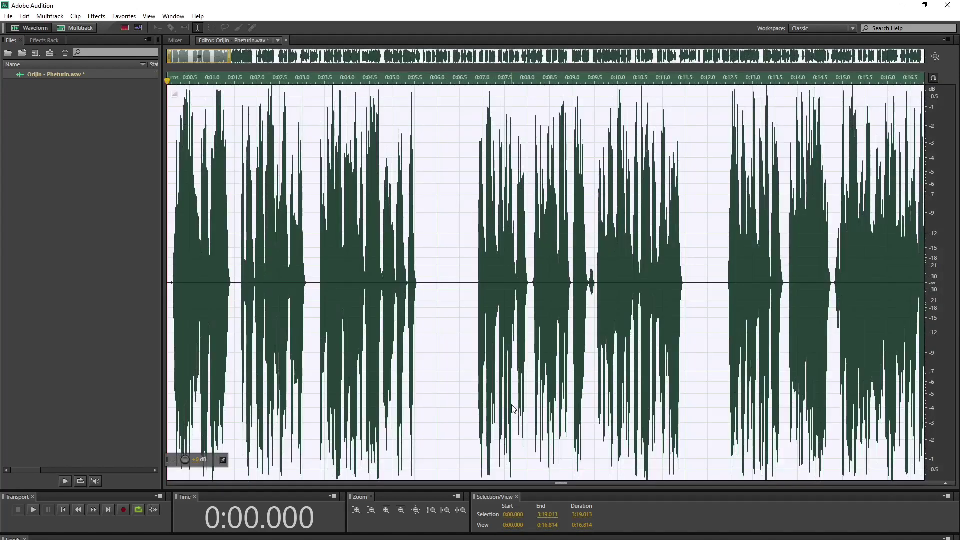
click(201, 460)
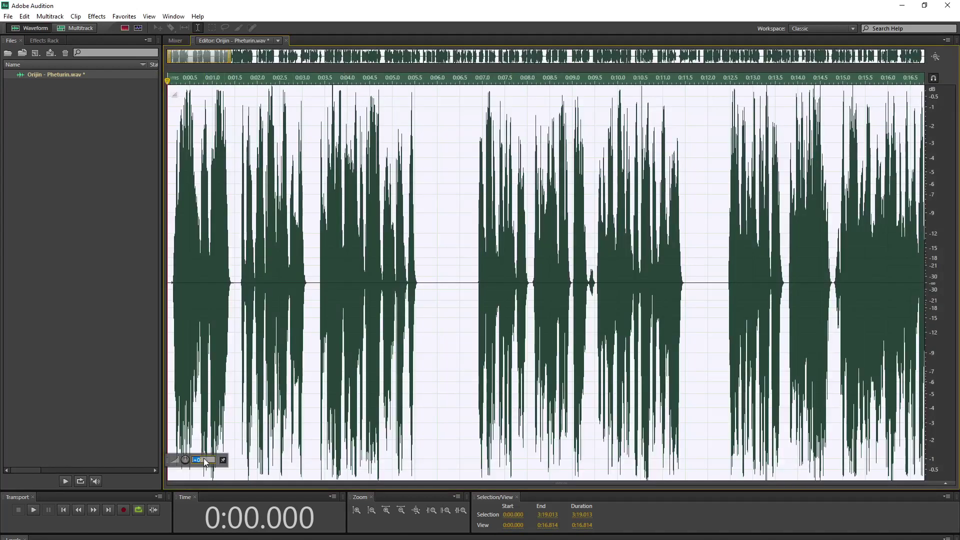
key(ctrl+z)
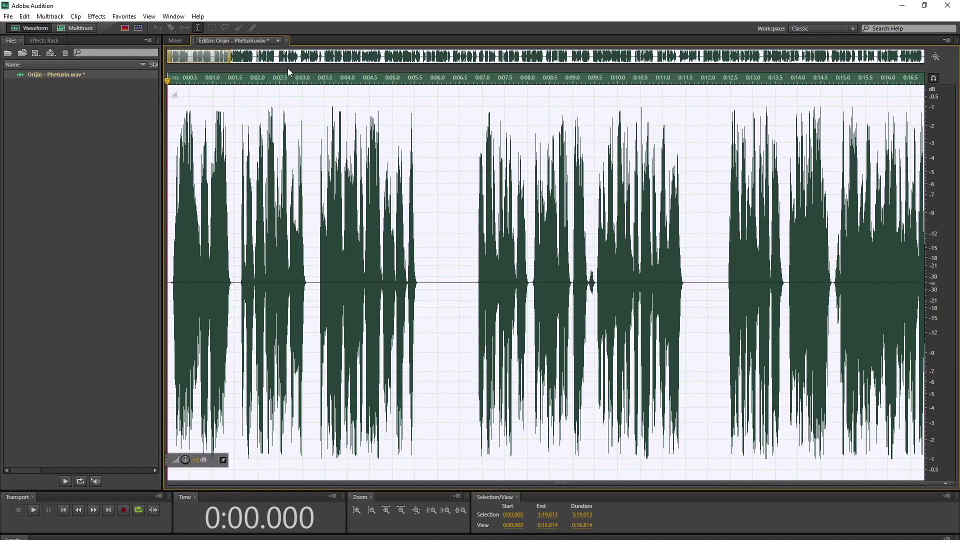
Play the first spoken line from the start to hear it with the flanger effect.
drag(205, 57, 11, 96)
click(176, 167)
click(64, 510)
key(space)
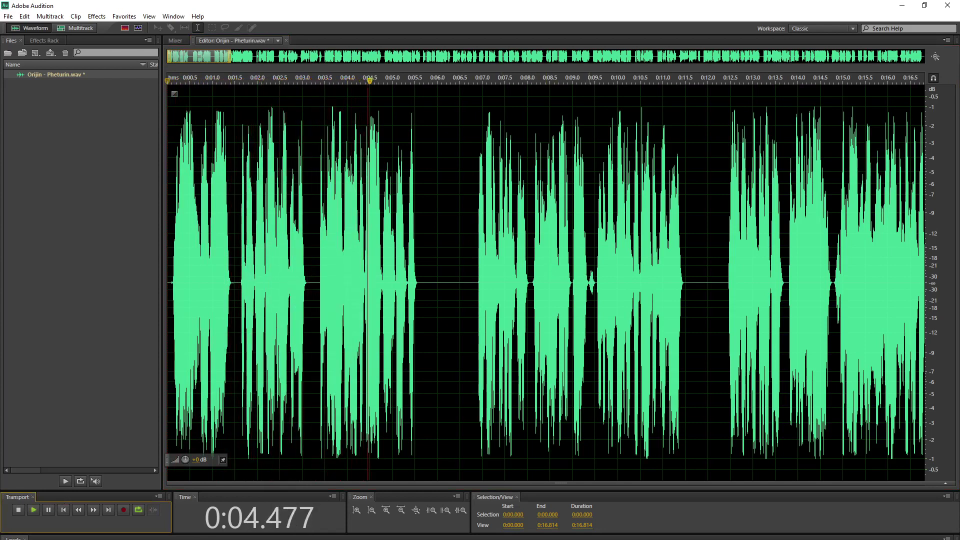
key(space)
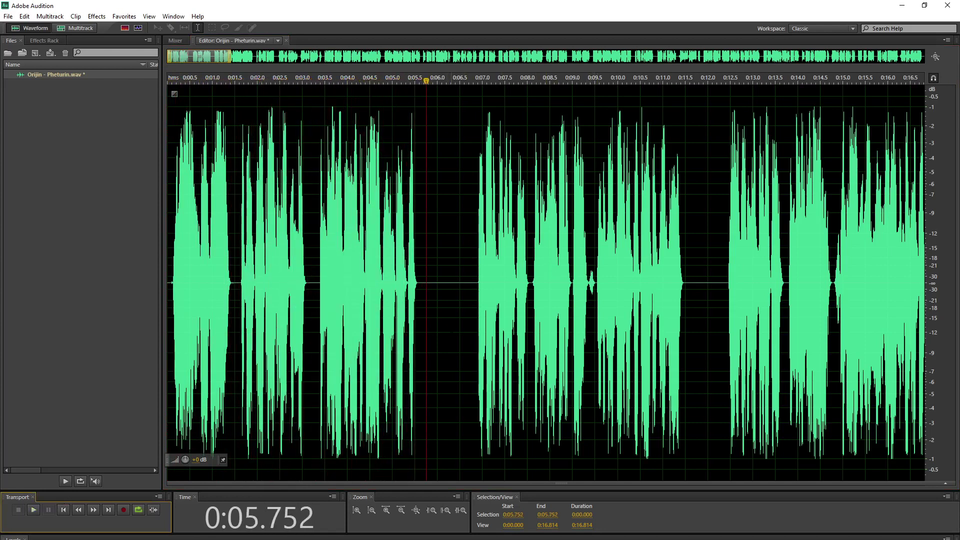
Select the first spoken line, from 0 to about 5.7 s, and save the selection as W3DC_Pheturin_01 in the PHETURIN folder.
drag(424, 283, 167, 284)
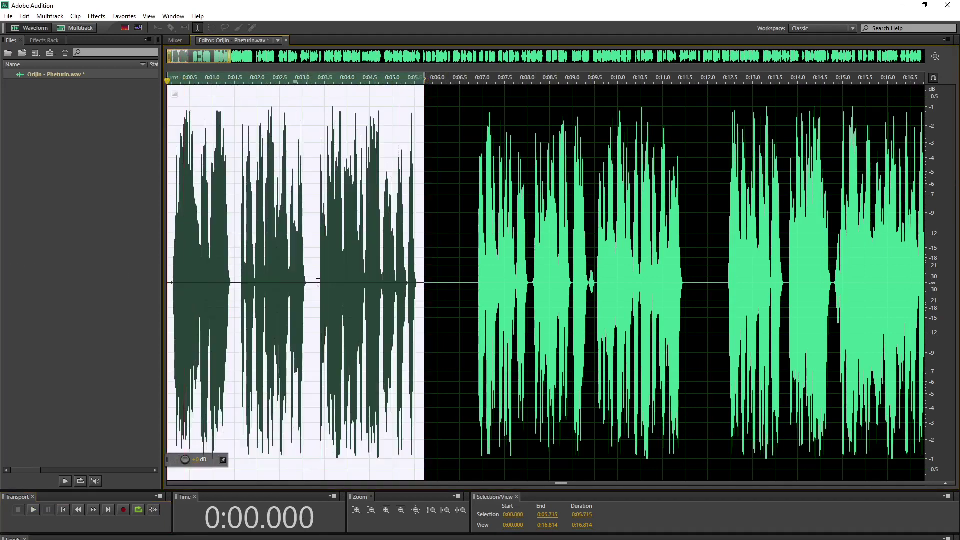
click(8, 16)
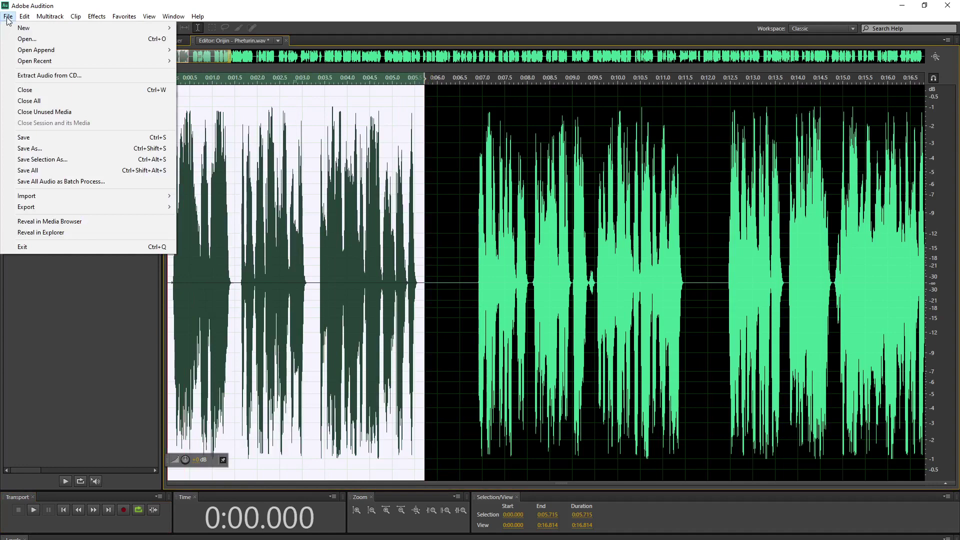
click(69, 159)
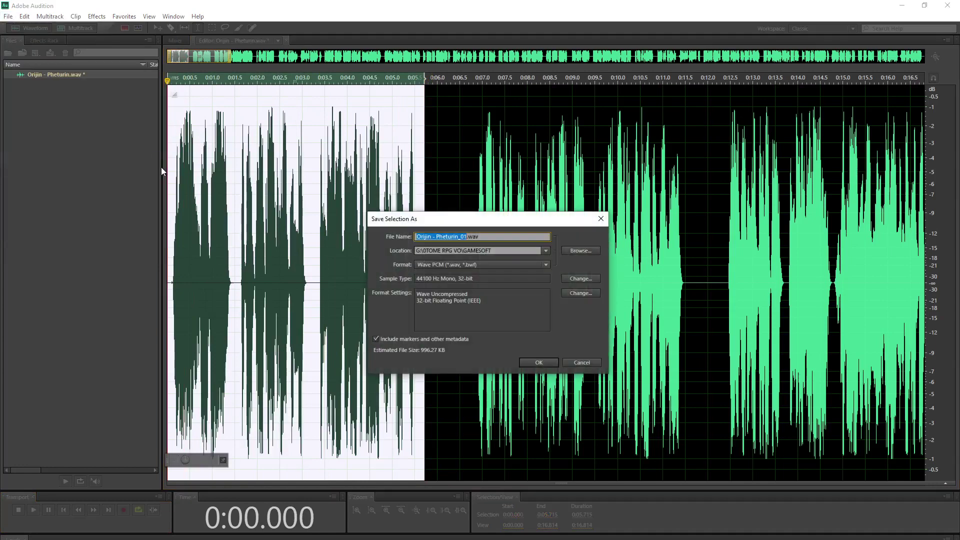
click(573, 252)
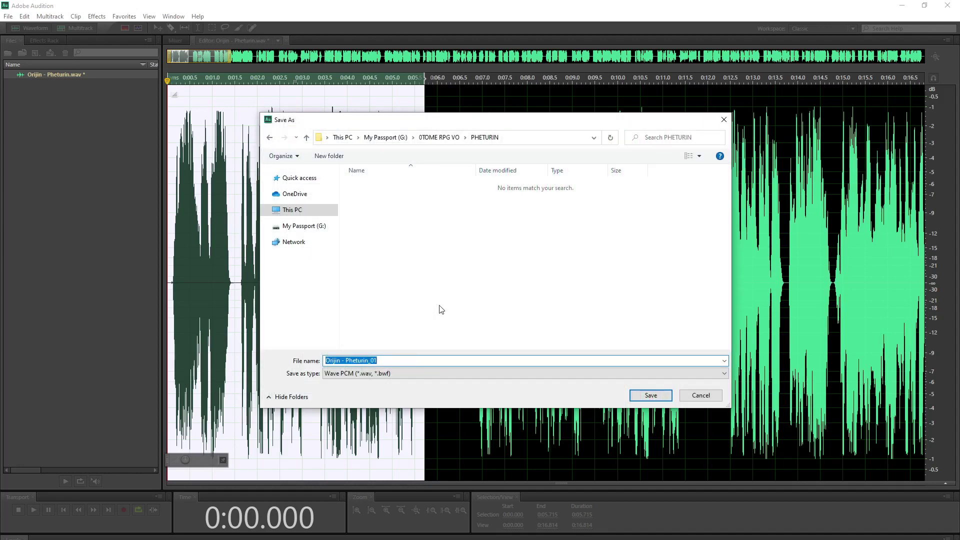
text(W3)
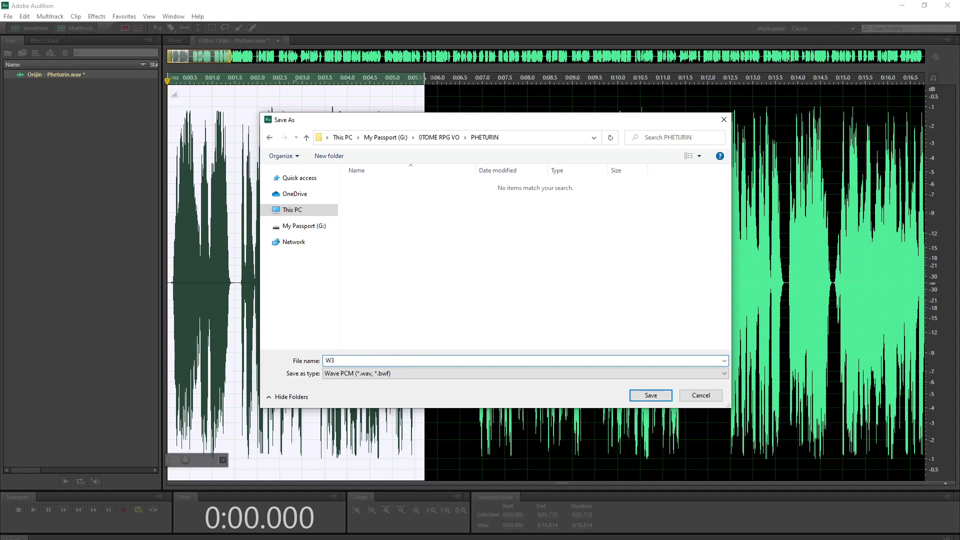
text(DC)
text(_Pheturin_01)
key(ctrl+a)
click(650, 395)
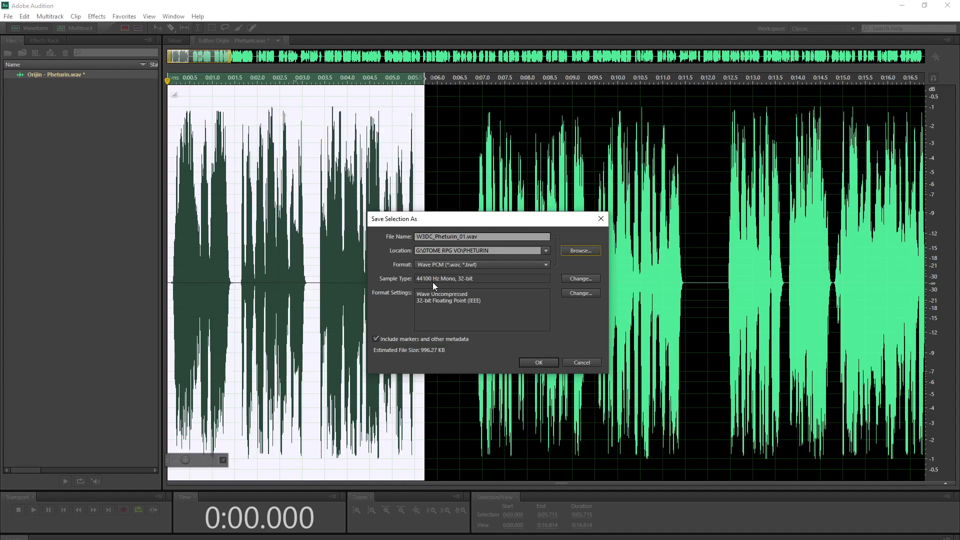
click(534, 358)
Select the second spoken line, about 6.8 to 11.6 s, play it, and save the selection as W3DC_Pheturin_02 in the PHETURIN folder.
drag(474, 280, 689, 303)
key(space)
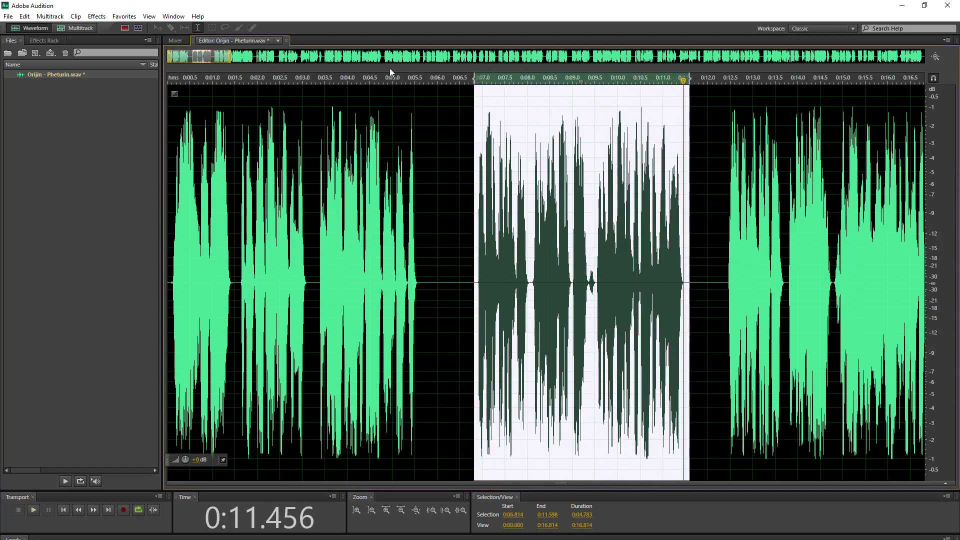
click(8, 16)
click(80, 158)
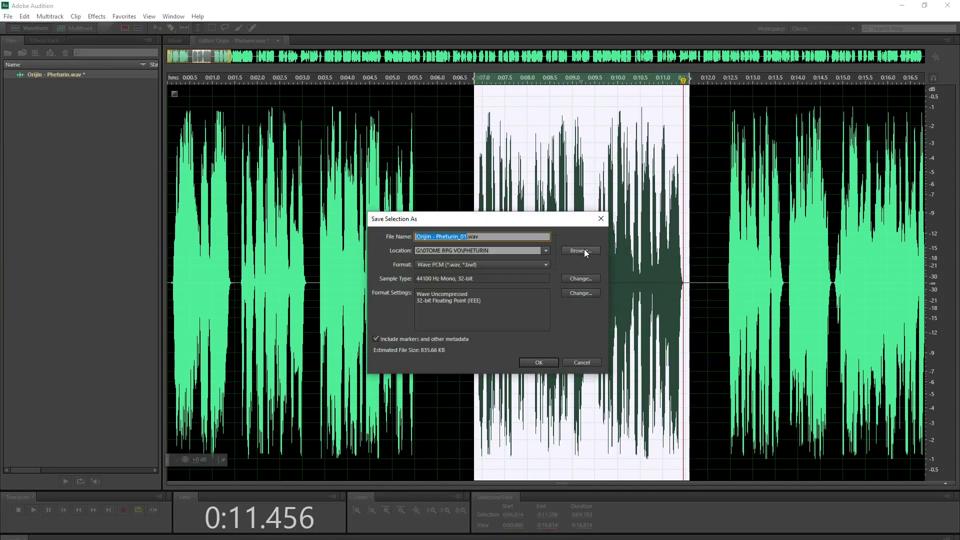
click(584, 249)
key(BackSpace)
text(2)
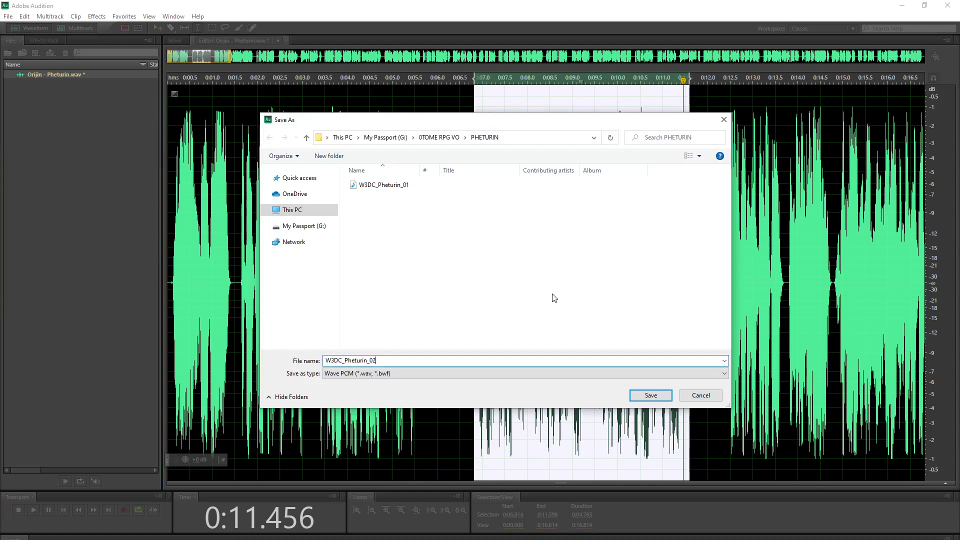
click(639, 395)
click(538, 363)
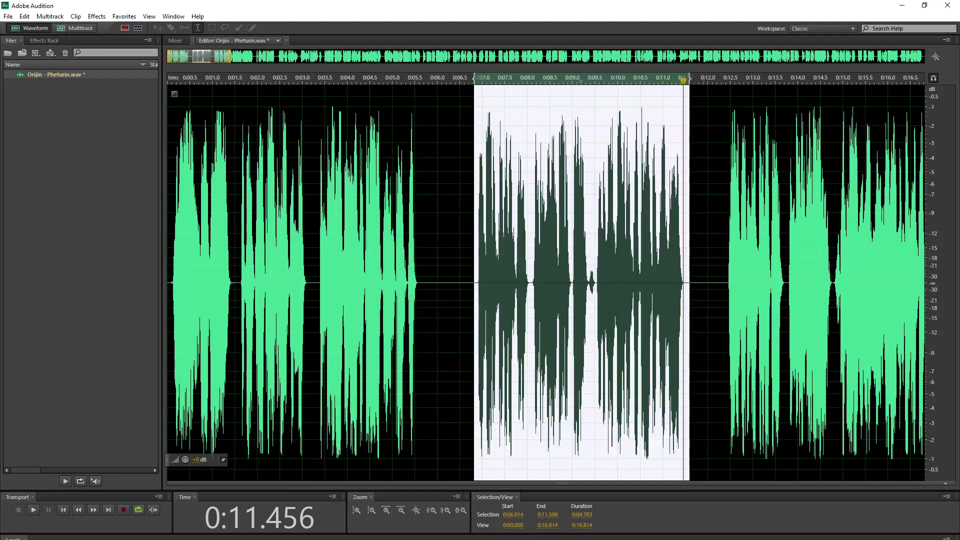
Select the third spoken line, about 12.4 to 22.6 s, and save the selection as W3DC_Pheturin_03 in the PHETURIN folder.
drag(724, 300, 654, 310)
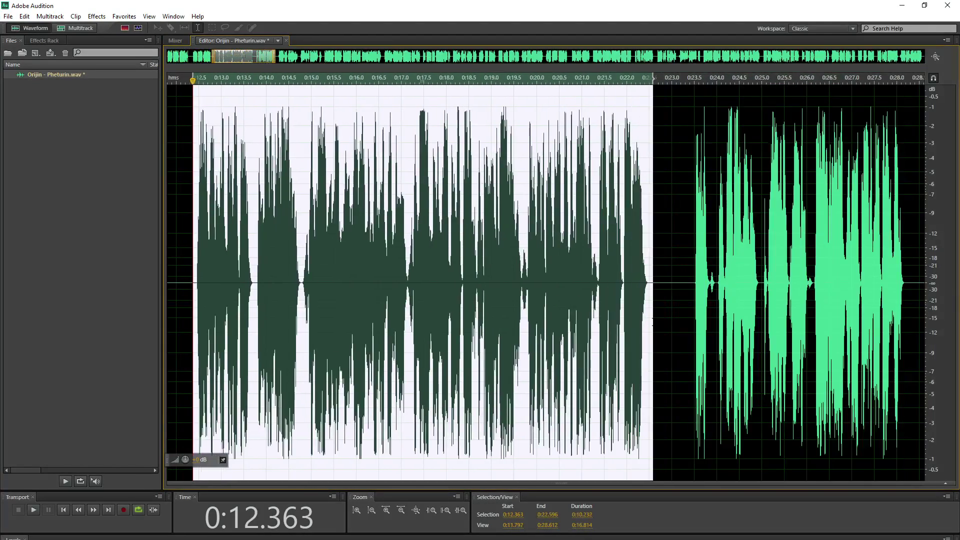
click(8, 16)
click(110, 159)
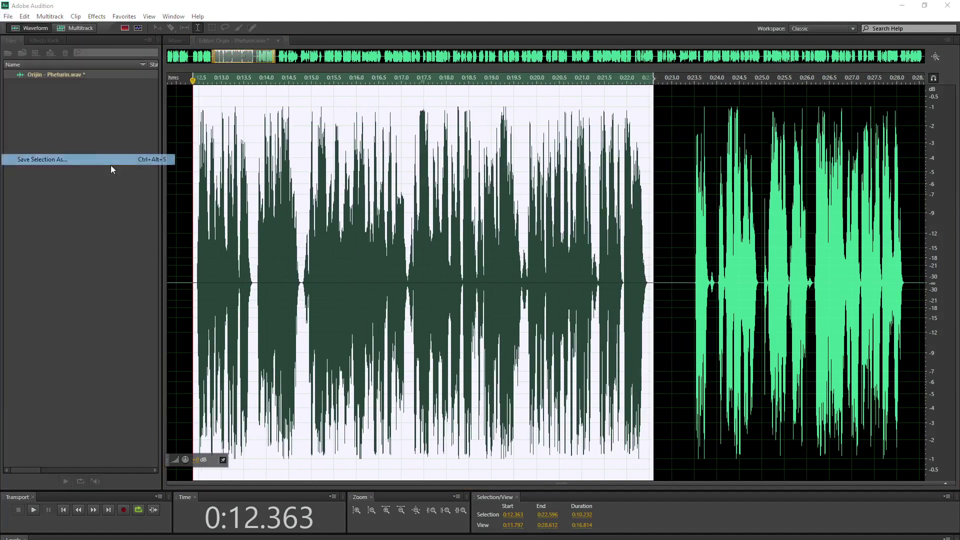
click(585, 252)
text(W3DC_Pheturin_03)
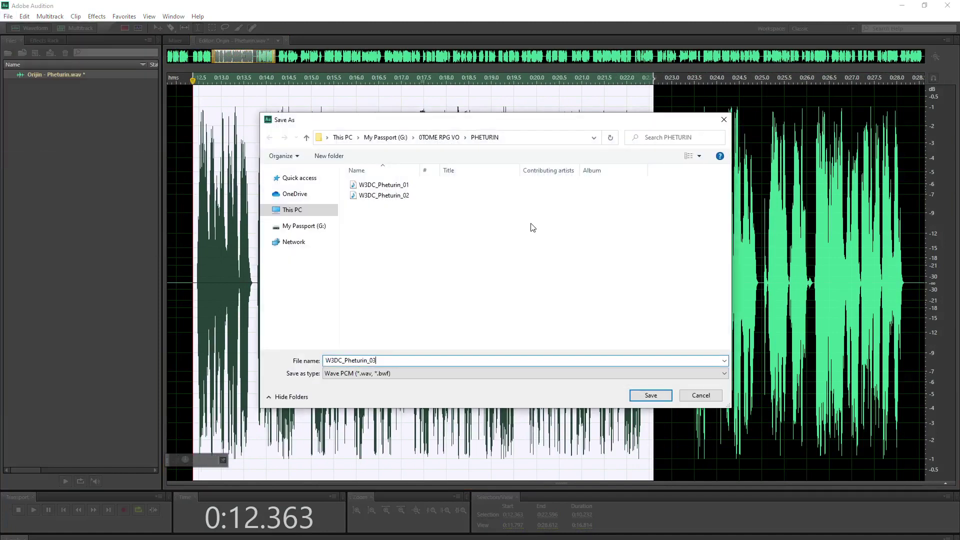
key(Return)
key(Return)
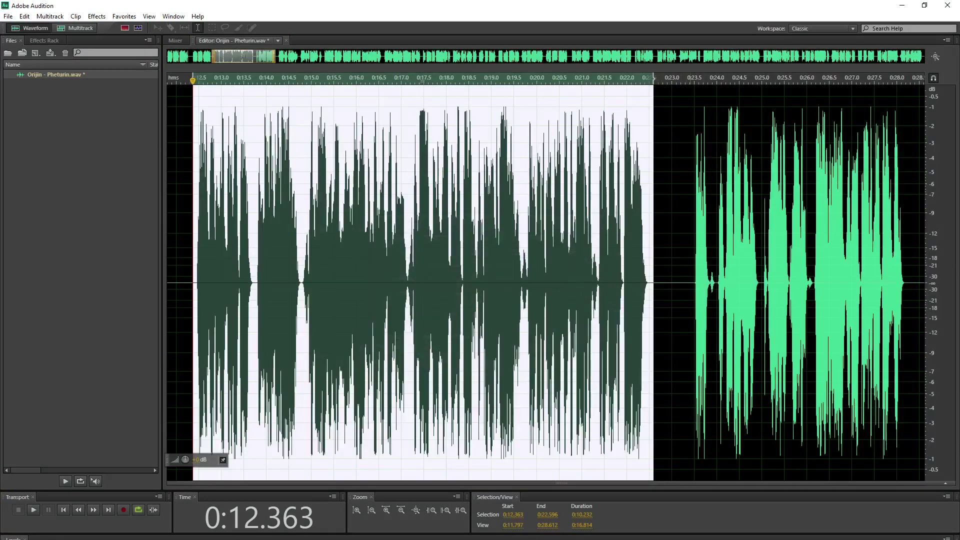
Select the fourth spoken line, about 23.4 to 28.3 s, and save the selection as W3DC_Pheturin_04 in the PHETURIN folder.
drag(693, 288, 514, 288)
click(537, 287)
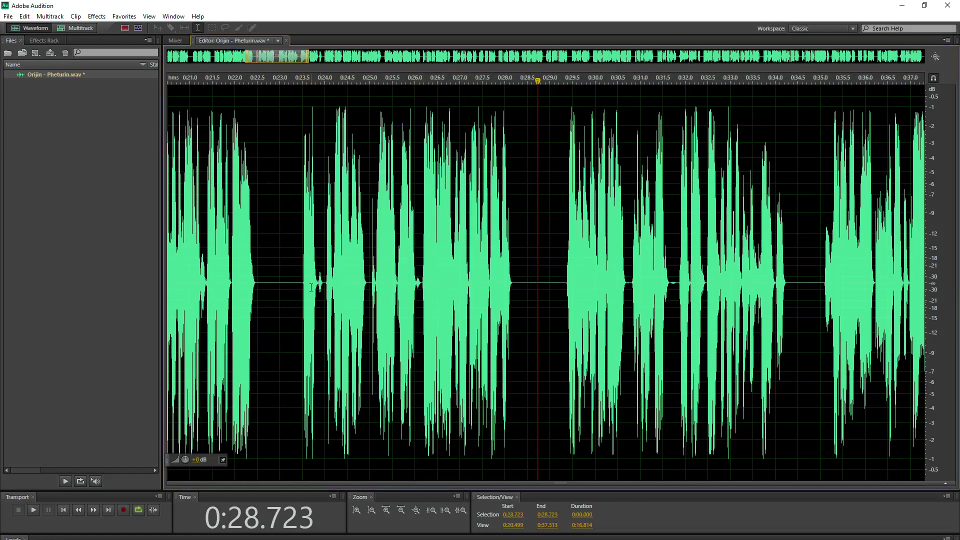
drag(299, 287, 518, 287)
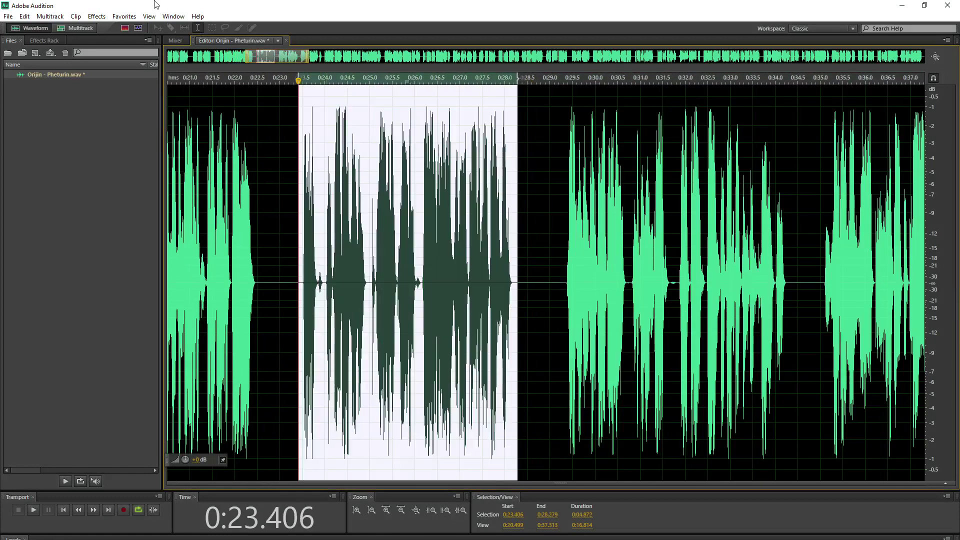
click(6, 16)
click(65, 154)
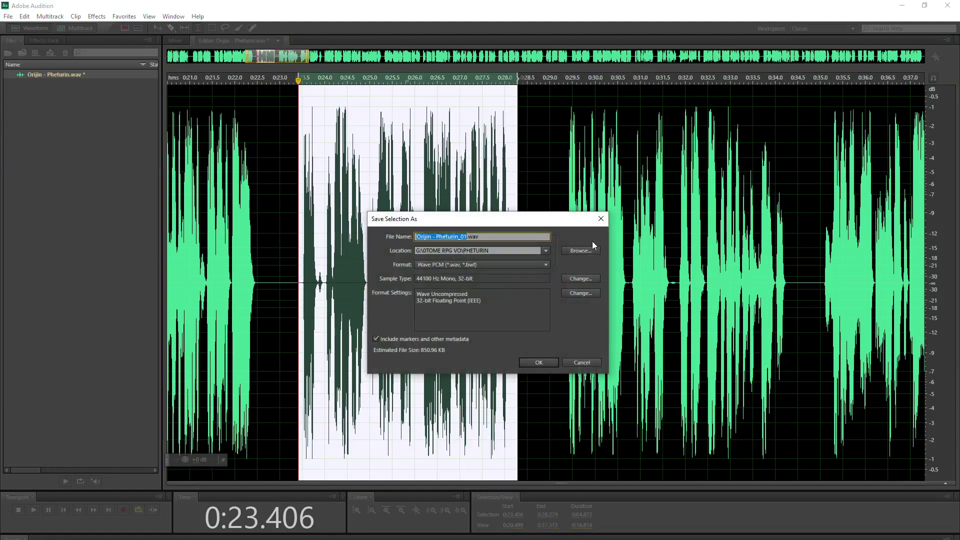
click(580, 251)
text(W3DC_Pheturin_02)
key(BackSpace)
text(4)
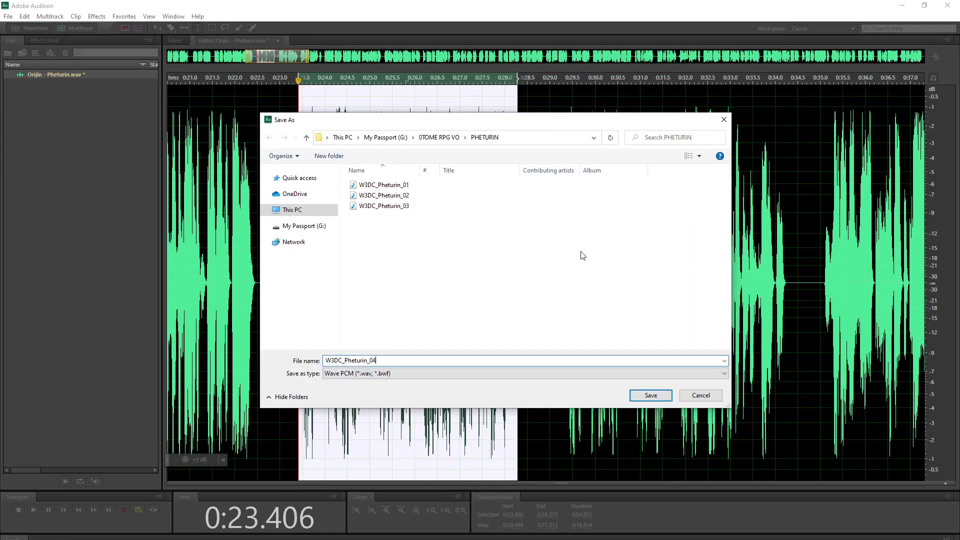
click(651, 395)
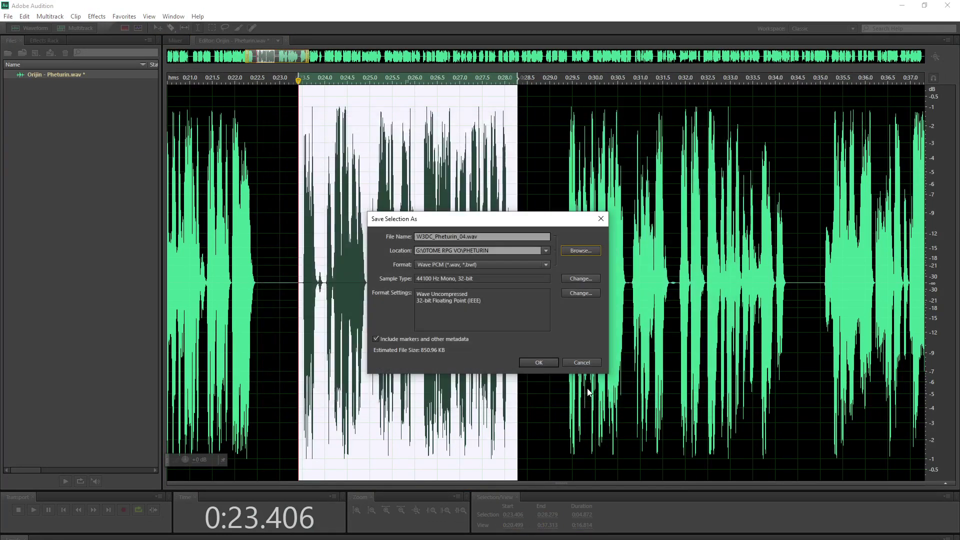
click(529, 362)
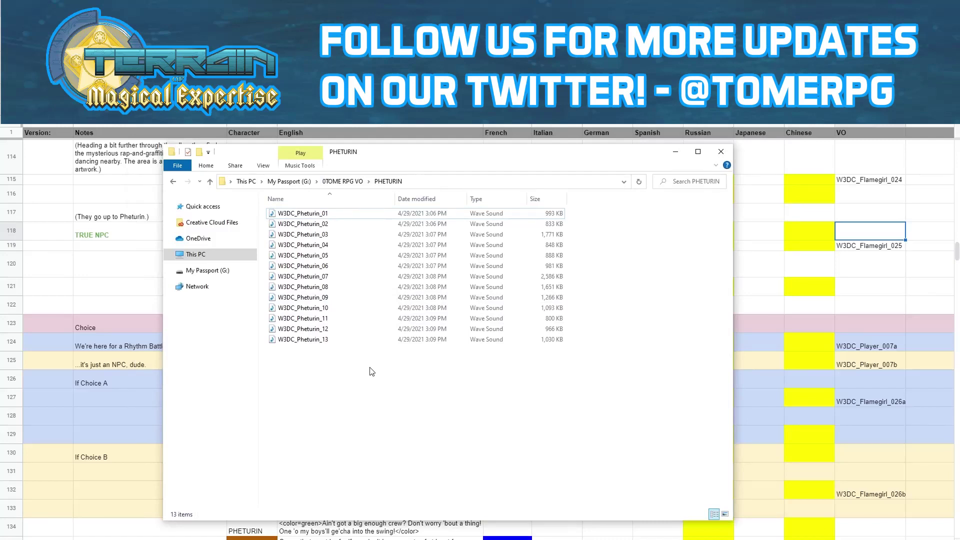